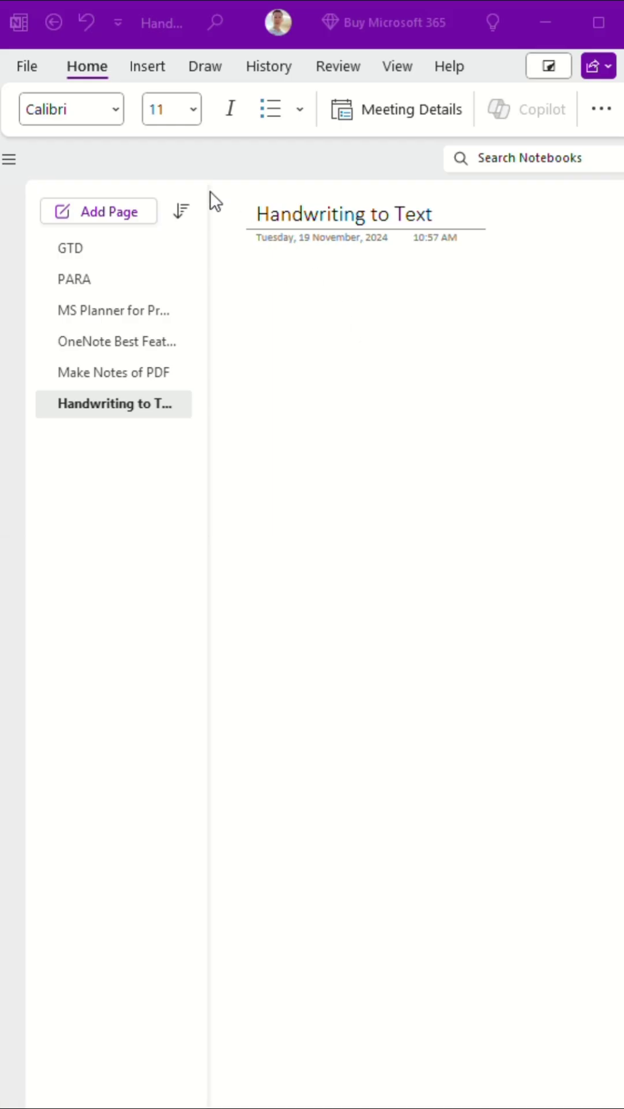
Select the black pen on the Draw tab and set it to a thinner stroke.
click(199, 70)
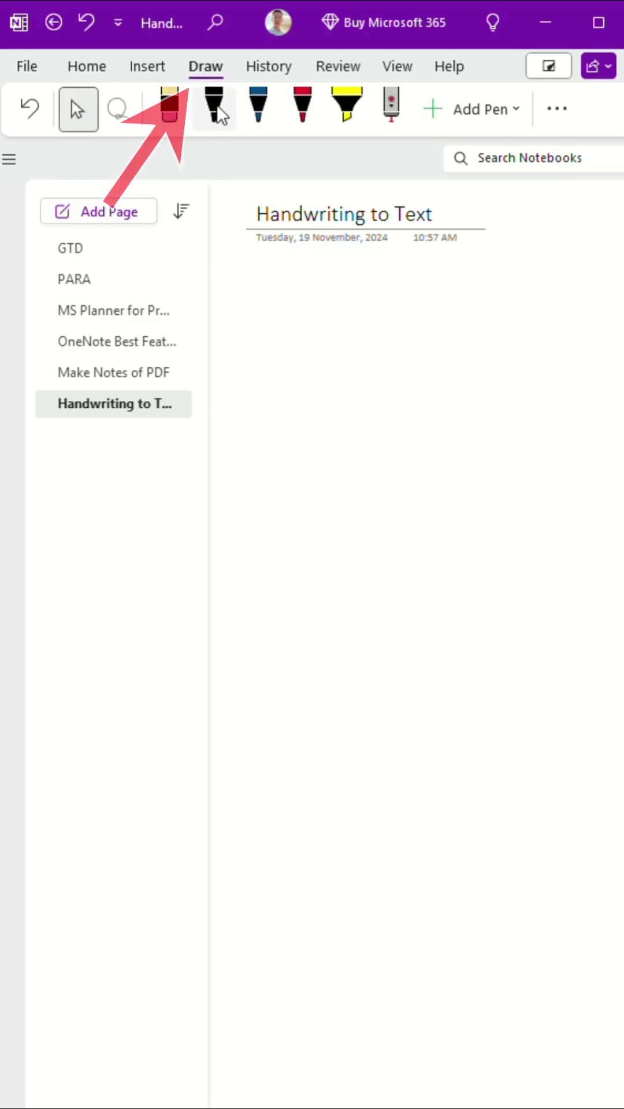
click(216, 111)
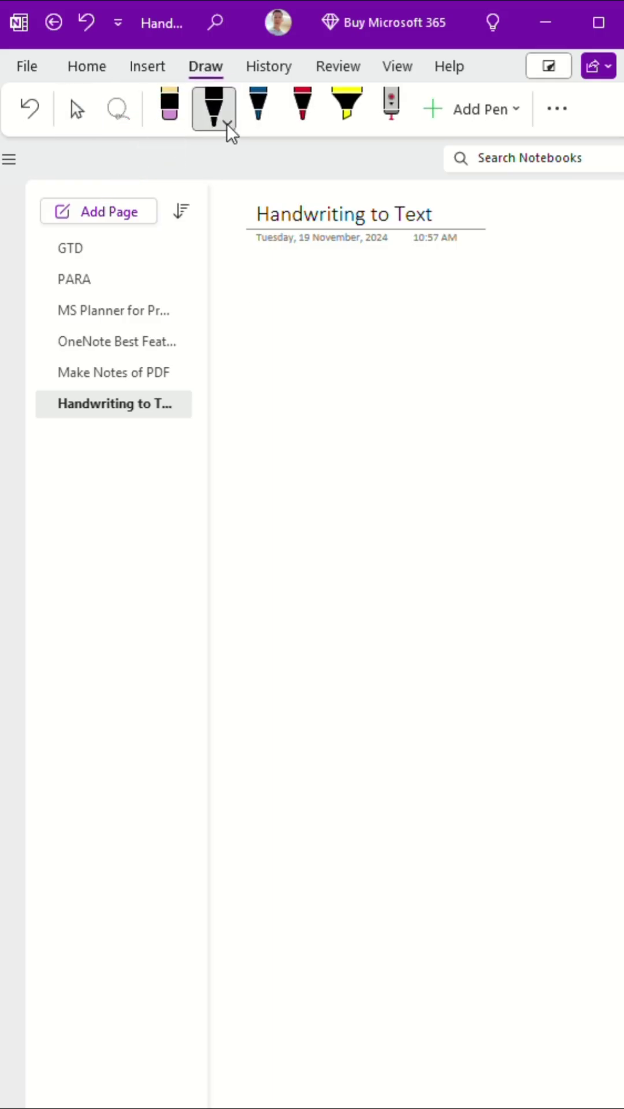
click(227, 125)
click(247, 240)
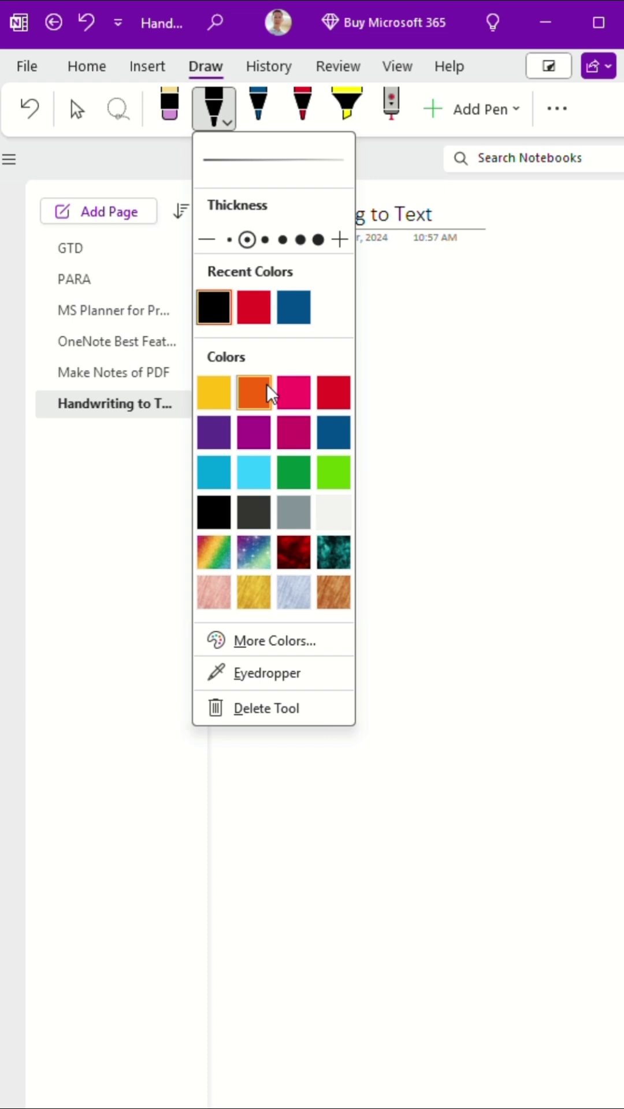
click(215, 106)
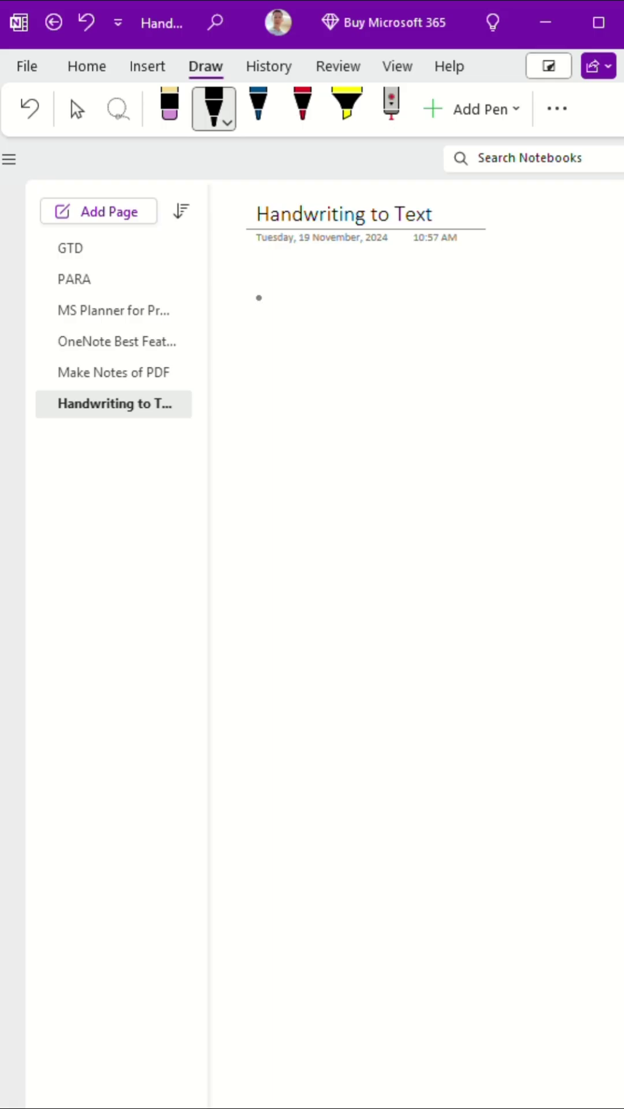
Handwrite 'Hello' in black ink with three pen strokes near the page top.
mouse_move(258, 297)
mouse_down()
mouse_move(246, 393)
mouse_move(264, 333)
mouse_move(282, 333)
mouse_move(278, 375)
mouse_move(315, 373)
mouse_up()
drag(333, 306, 328, 385)
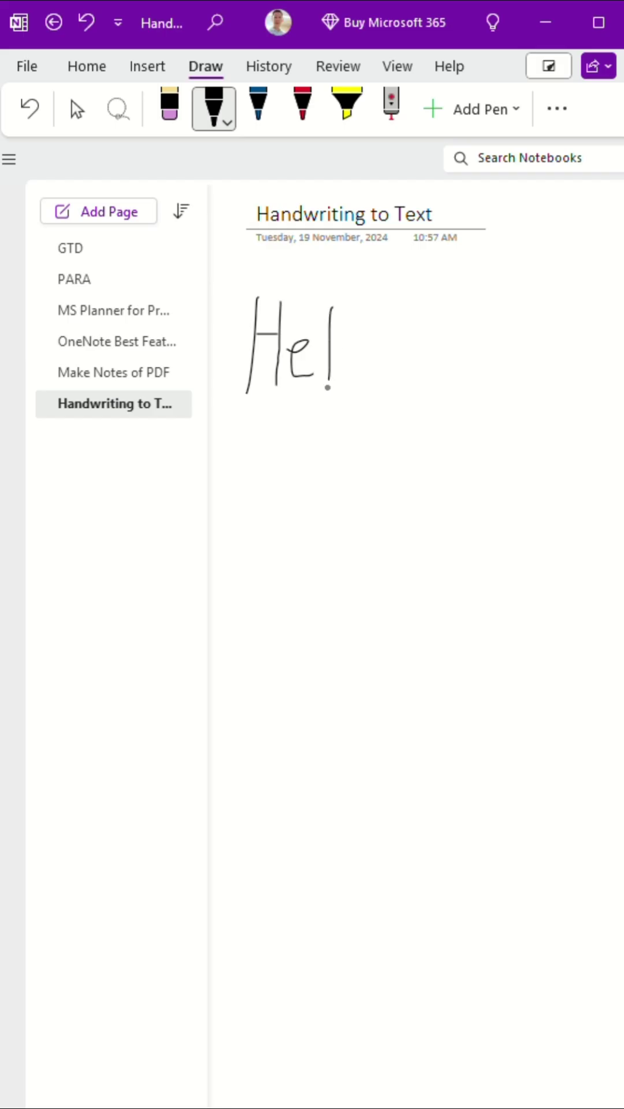
mouse_move(364, 287)
mouse_down()
mouse_move(348, 390)
mouse_move(368, 345)
mouse_up()
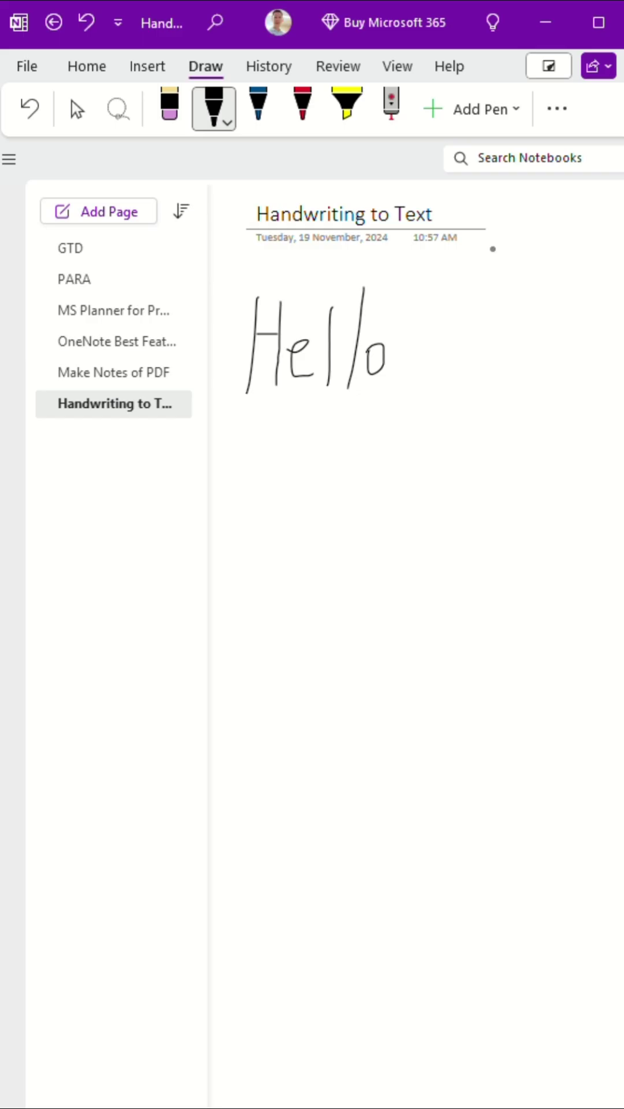
Lasso the handwritten Hello, convert it with Ink to Text, then reselect the black pen.
click(72, 111)
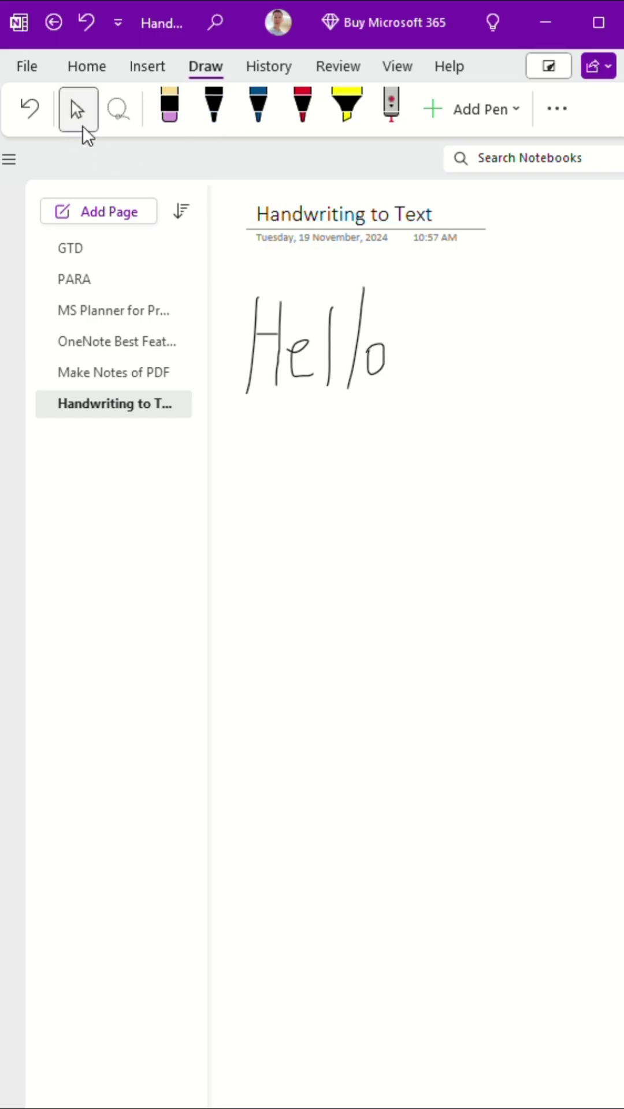
drag(224, 266, 442, 446)
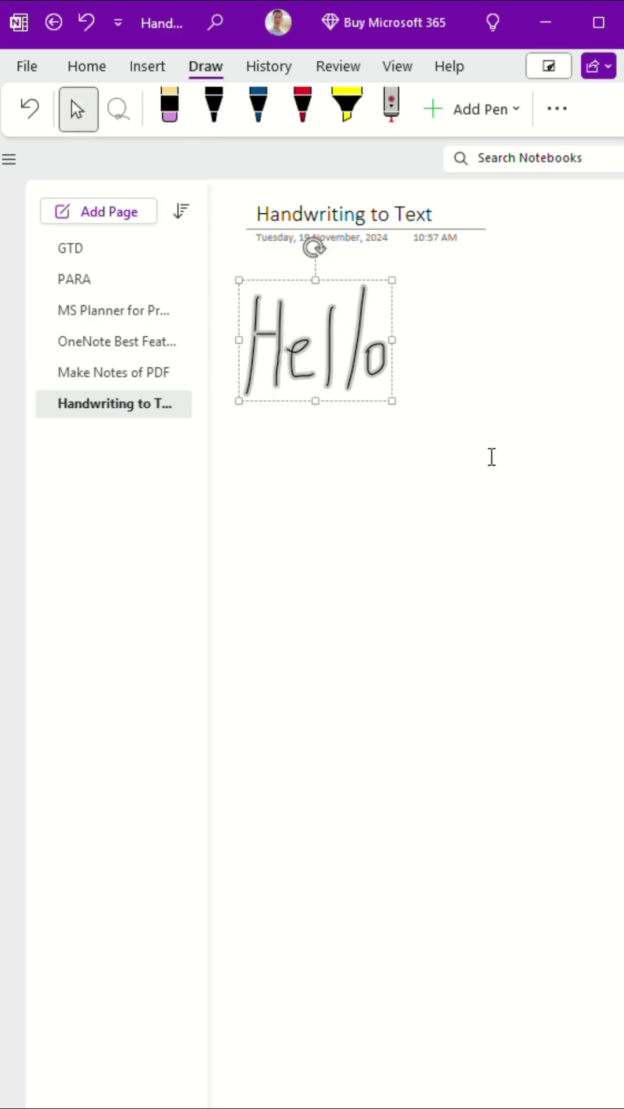
right_click(313, 338)
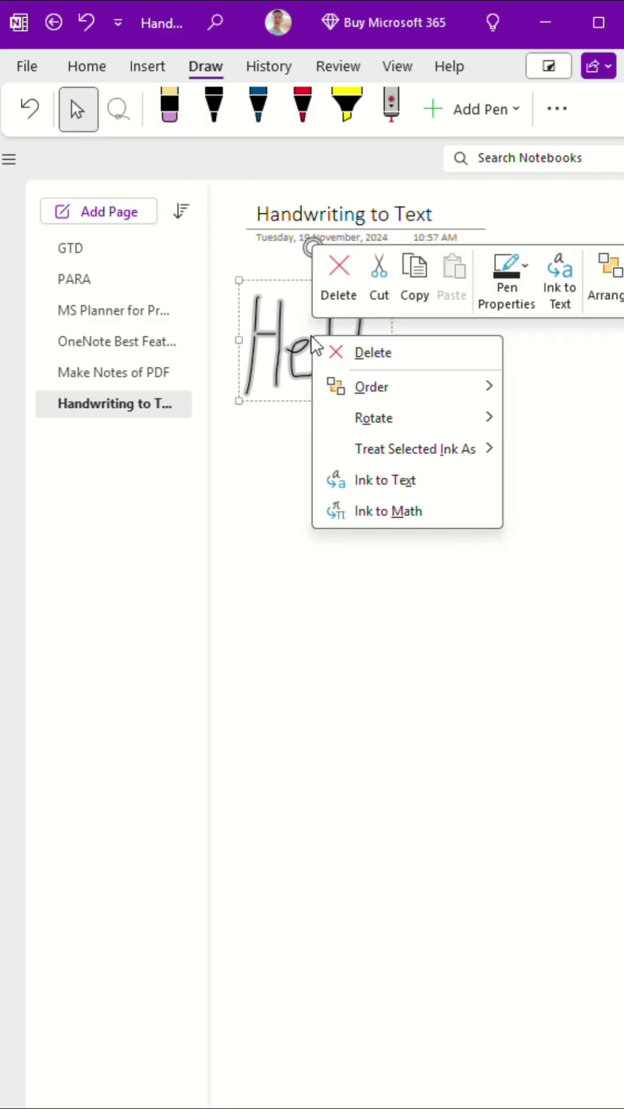
click(390, 482)
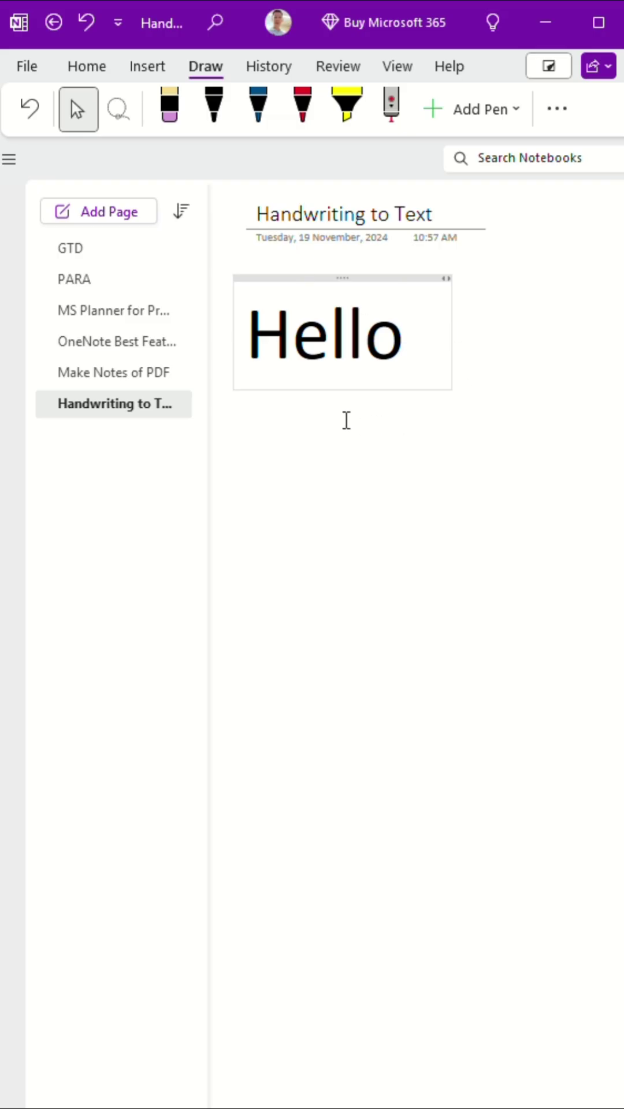
click(213, 106)
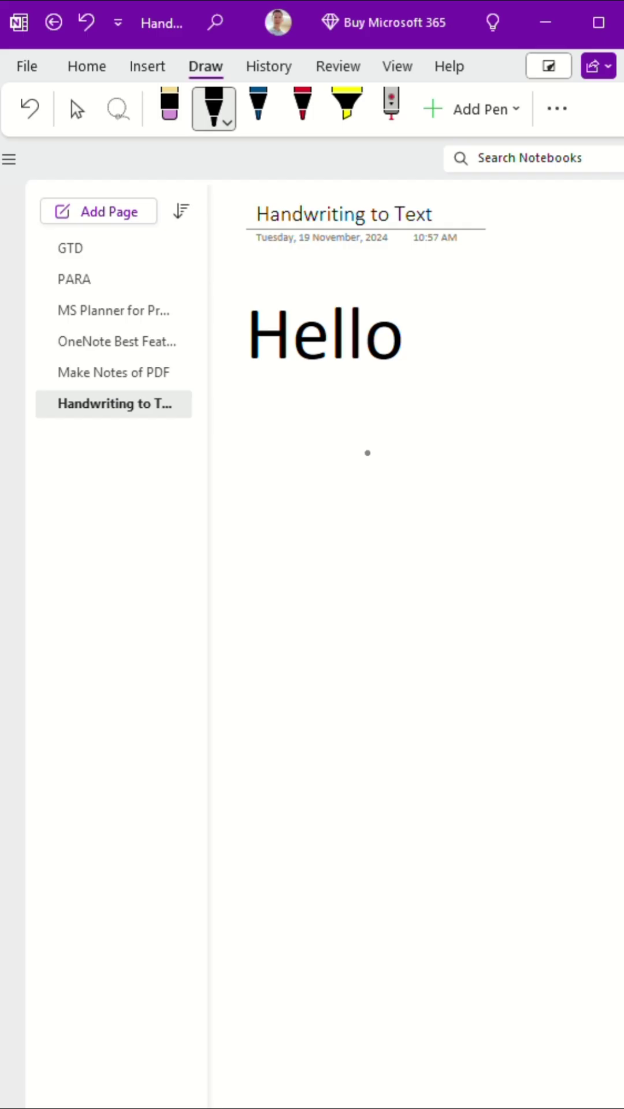
Draw a triangle, rough and smooth circles, a straight line and a square with the black pen.
mouse_move(325, 434)
mouse_down()
mouse_move(235, 501)
mouse_move(421, 528)
mouse_move(372, 493)
mouse_move(333, 443)
mouse_up()
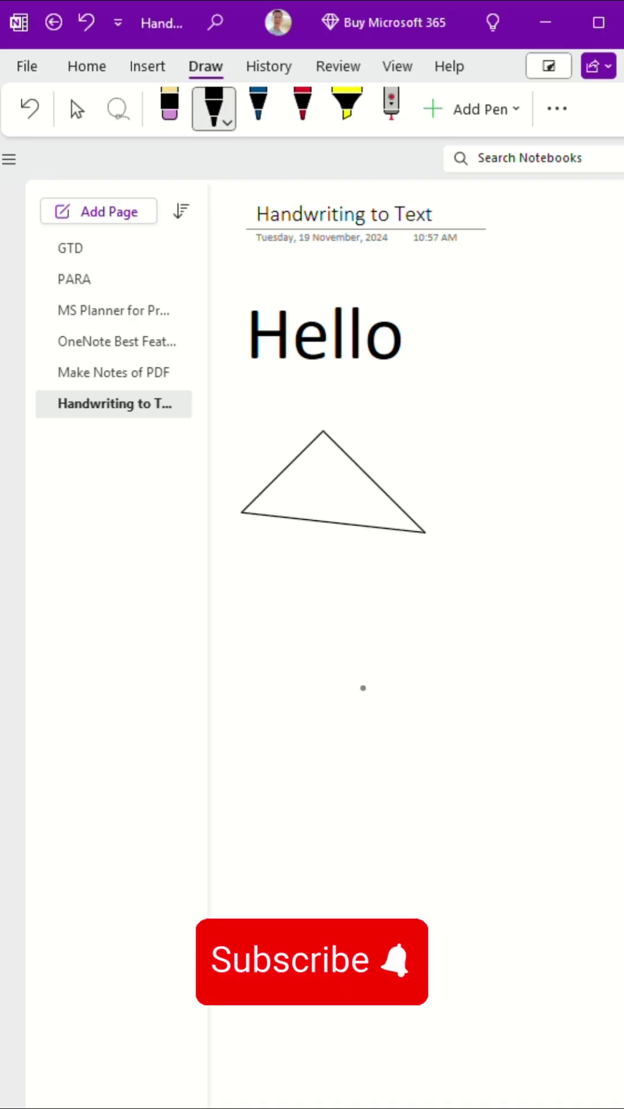
mouse_move(330, 581)
mouse_down()
mouse_move(276, 645)
mouse_move(375, 643)
mouse_move(337, 586)
mouse_up()
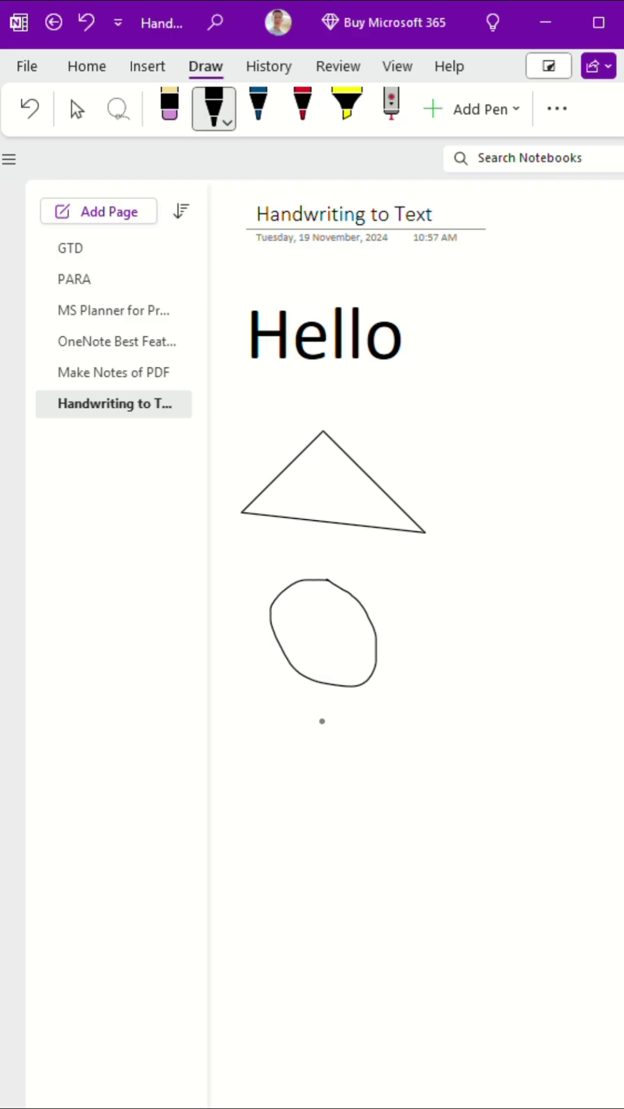
mouse_move(321, 721)
mouse_down()
mouse_move(361, 817)
mouse_move(344, 725)
mouse_move(320, 718)
mouse_up()
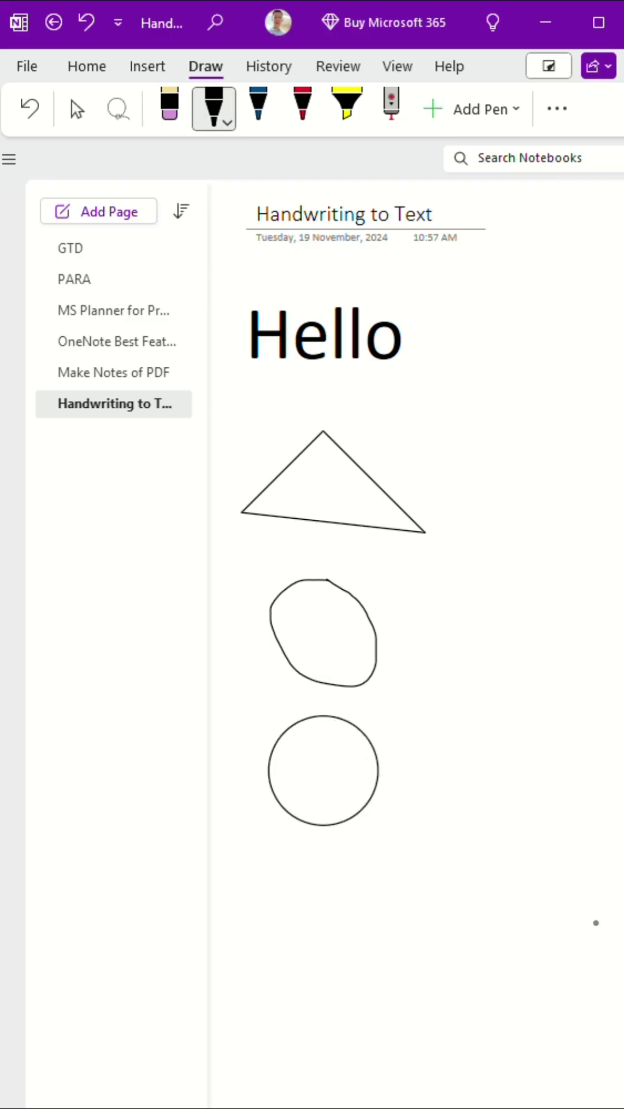
mouse_move(265, 853)
mouse_down()
mouse_move(267, 944)
mouse_move(395, 944)
mouse_move(272, 960)
mouse_up()
mouse_move(319, 871)
mouse_down()
mouse_move(302, 962)
mouse_move(446, 994)
mouse_move(451, 878)
mouse_move(321, 875)
mouse_up()
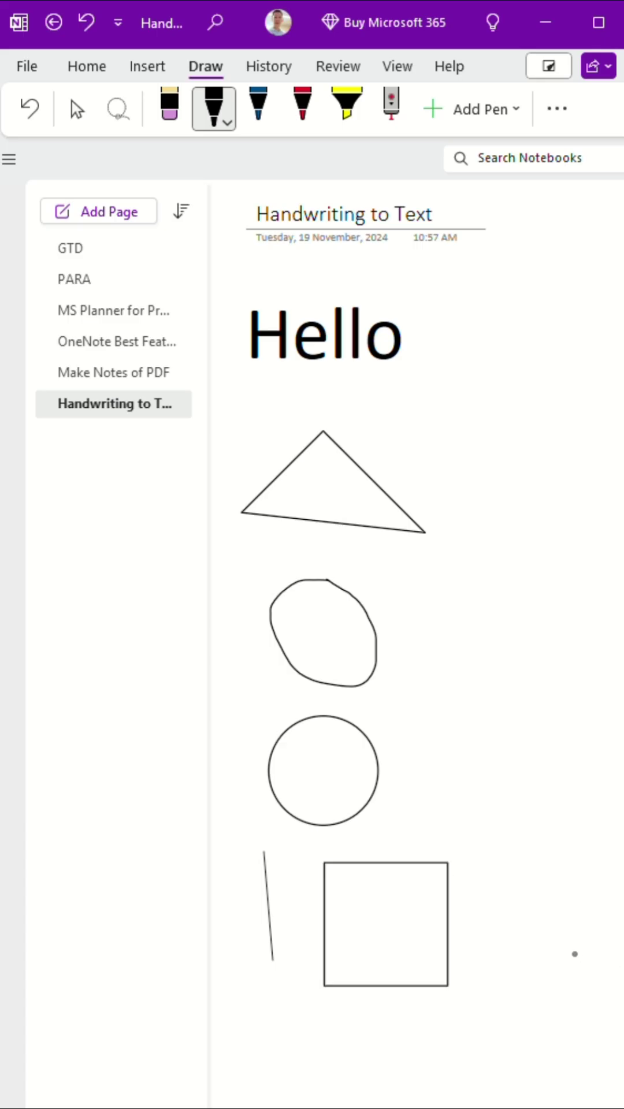